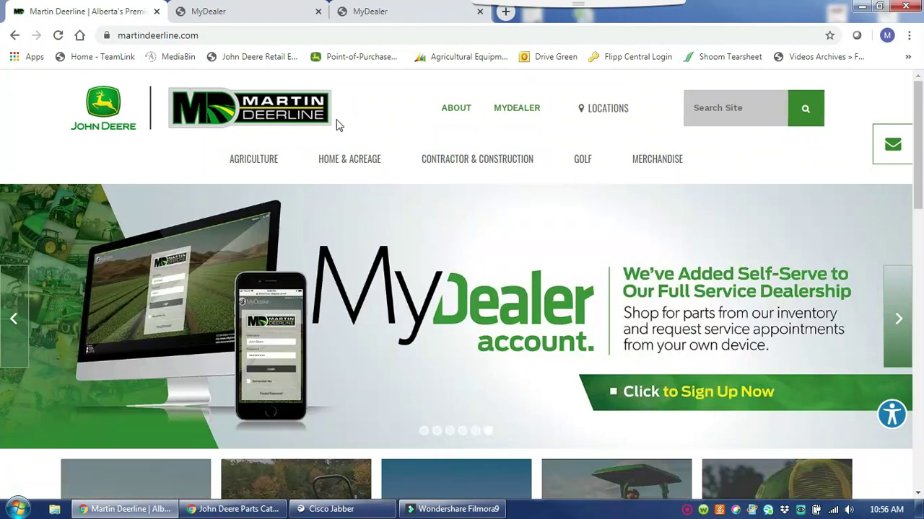
Open the MyDealer sign-up page and review the fields of the enrollment form
mouse_move(516, 118)
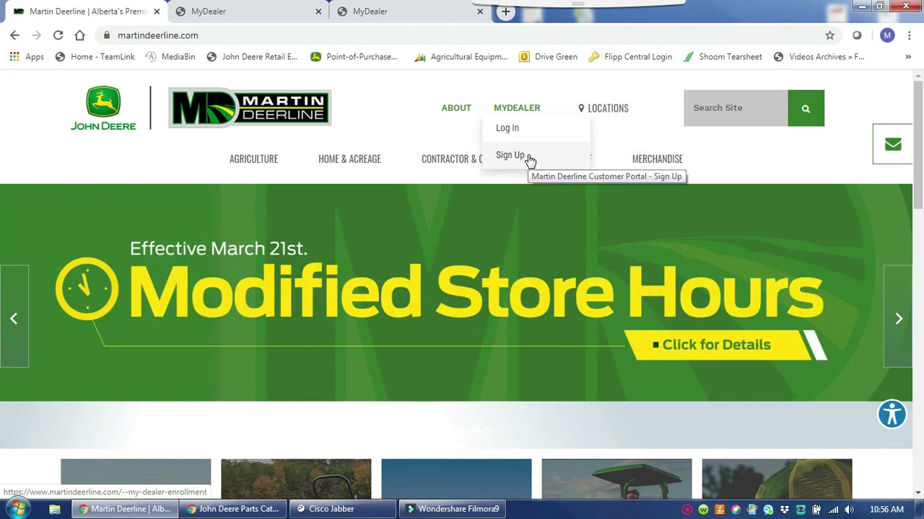
click(529, 156)
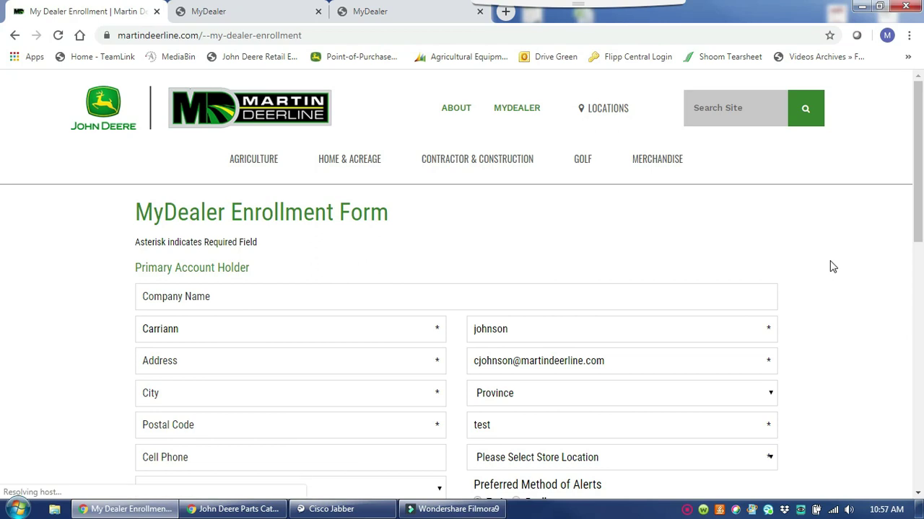
scroll(832, 267, down, 5)
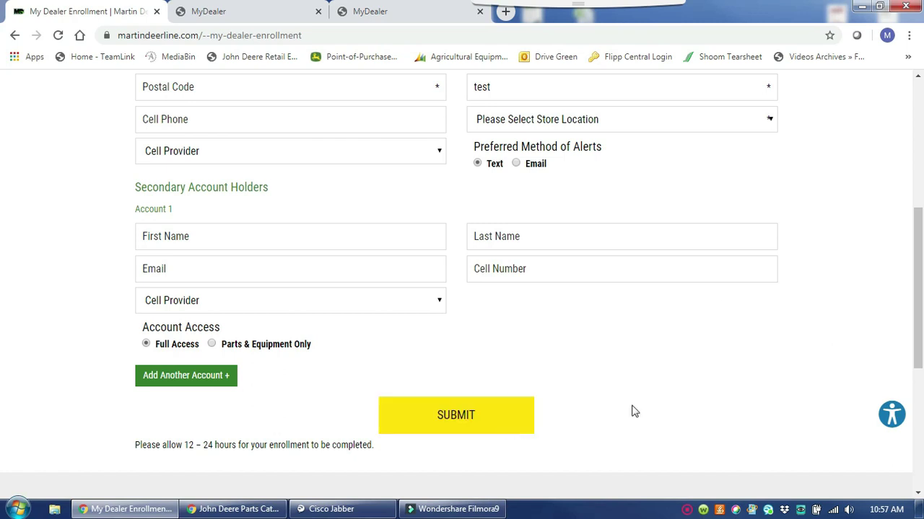
scroll(837, 388, up, 5)
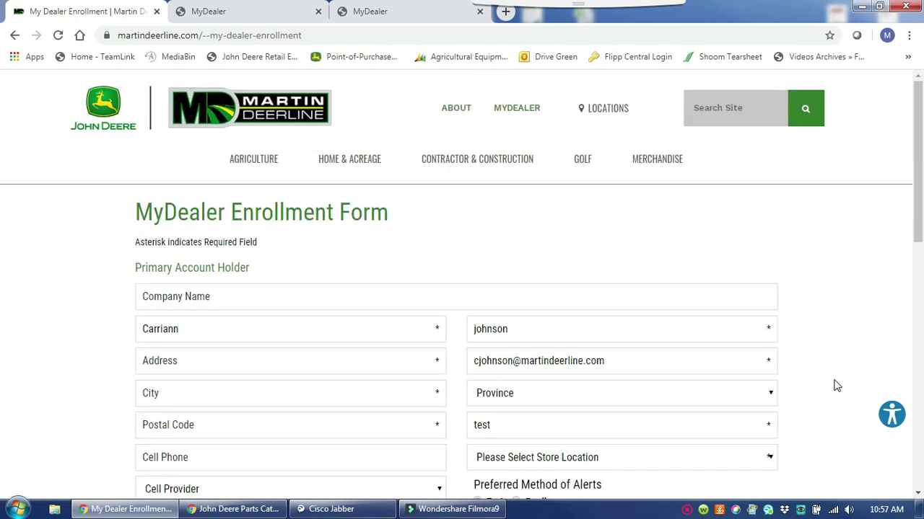
Return to the Martin Deerline homepage, open the MyDealer login page, and switch to the already signed-in MyDealer dashboard
click(282, 107)
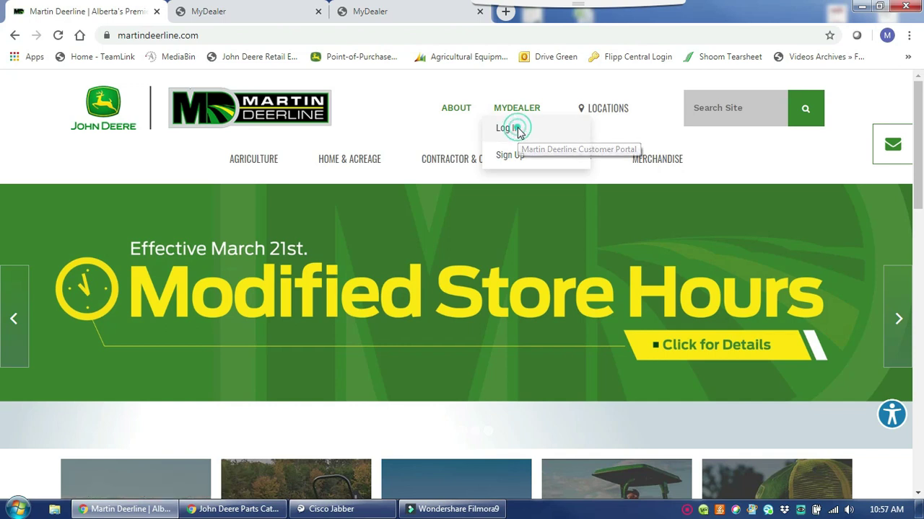
click(518, 130)
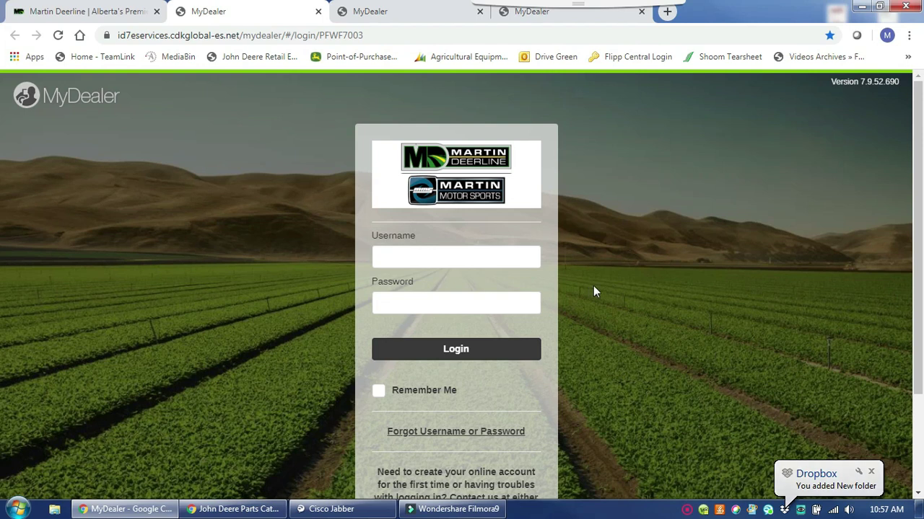
click(509, 14)
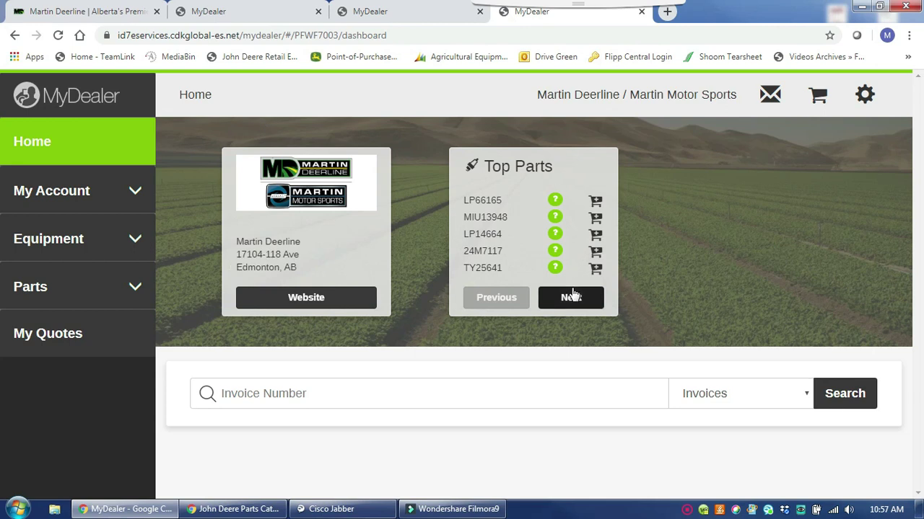
Look through the pages offered under My Account, Equipment and Parts
click(107, 202)
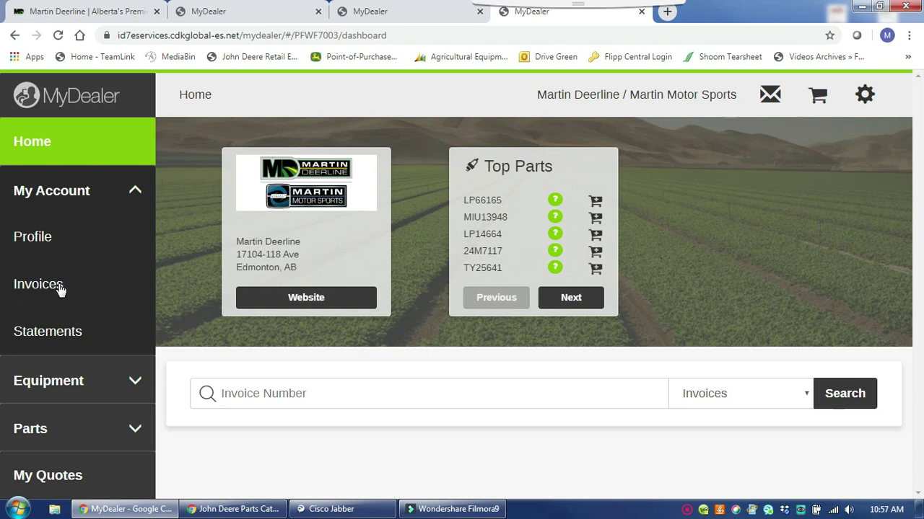
click(98, 379)
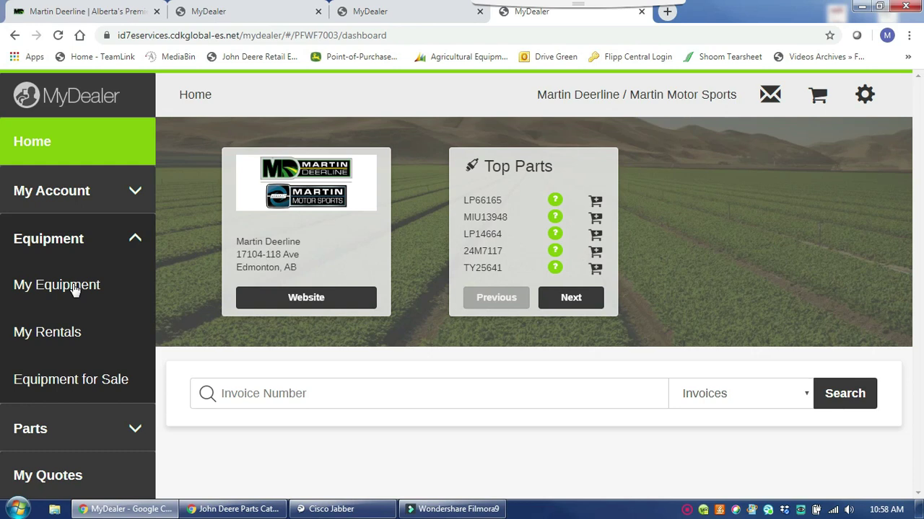
click(67, 430)
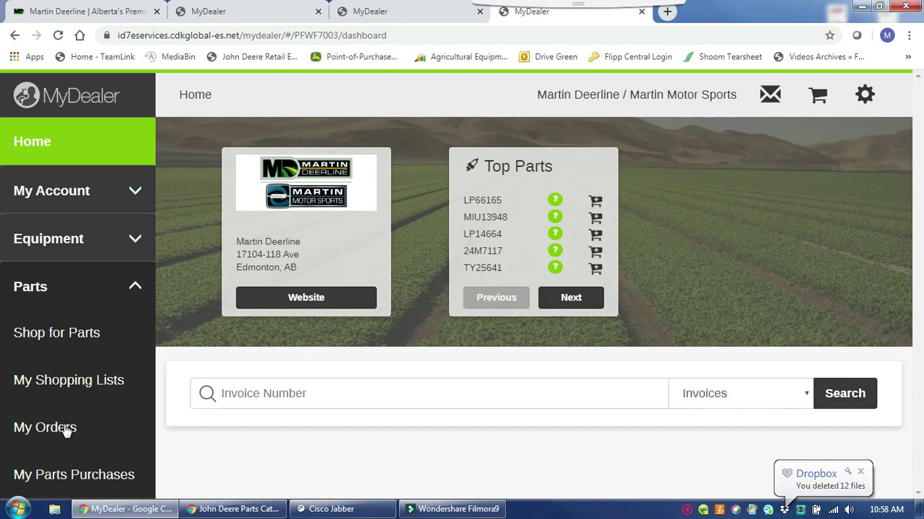
Open Shop for Parts and check the default location choices, keeping EDMONTON
click(70, 339)
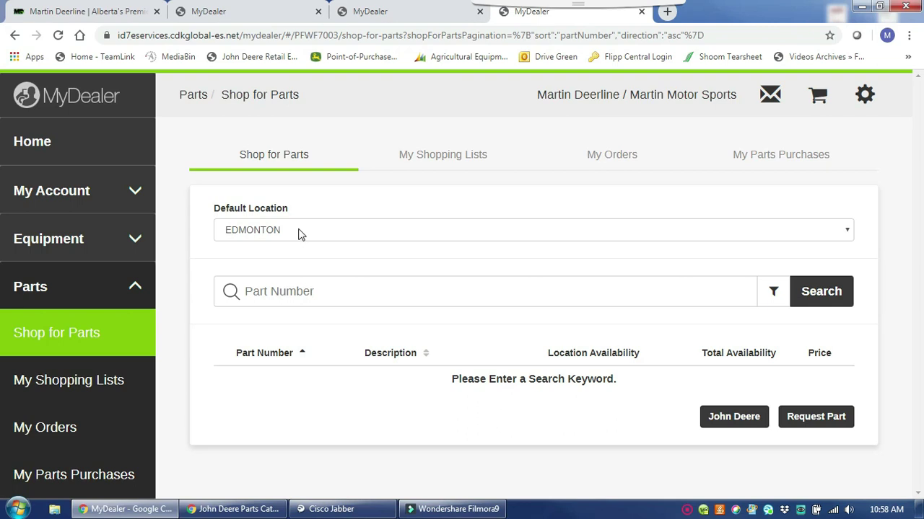
click(300, 231)
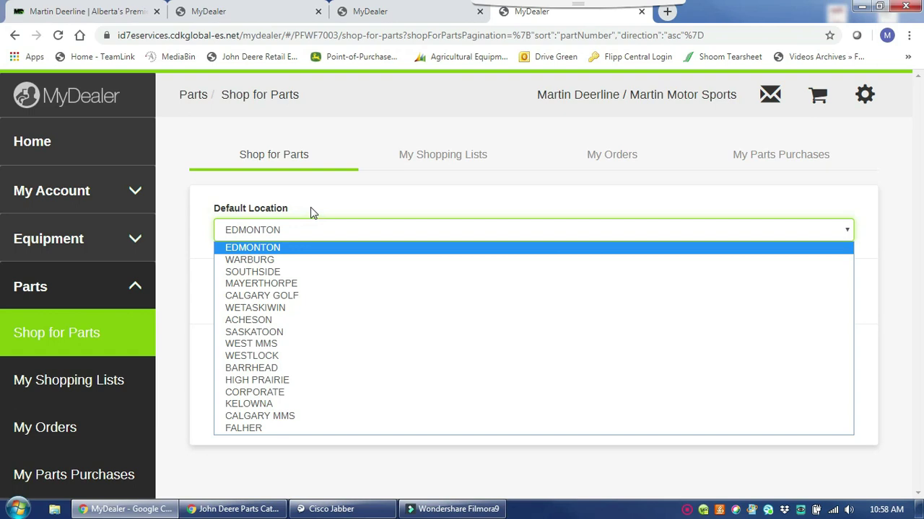
click(310, 210)
click(279, 293)
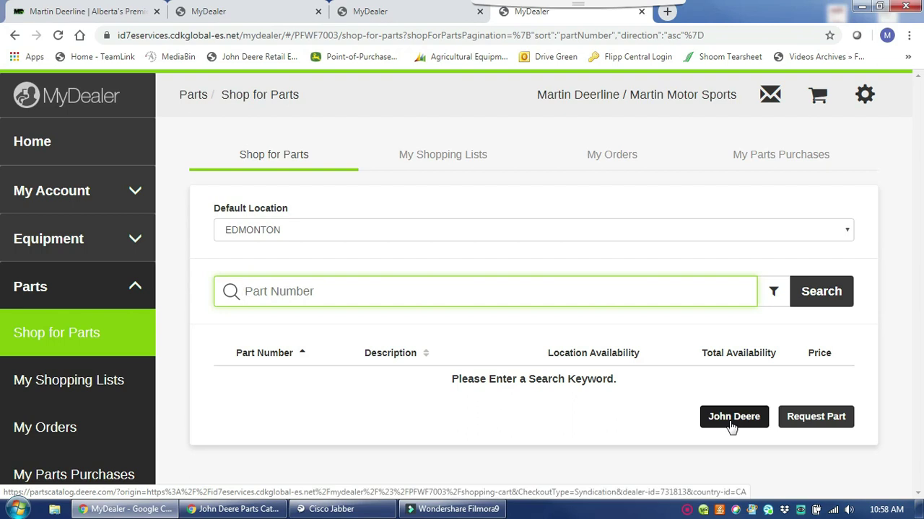
Go to the John Deere parts catalog and search for parts by model 825I
click(733, 417)
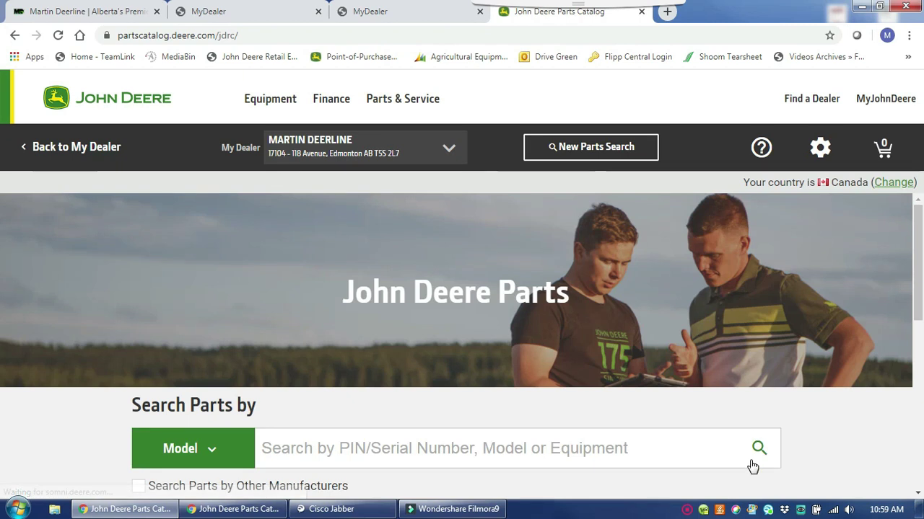
scroll(824, 445, down, 1)
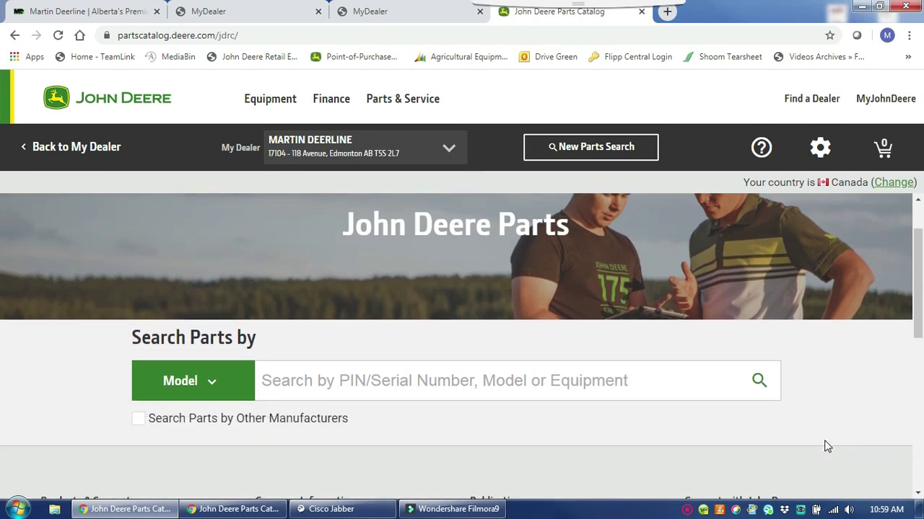
click(312, 393)
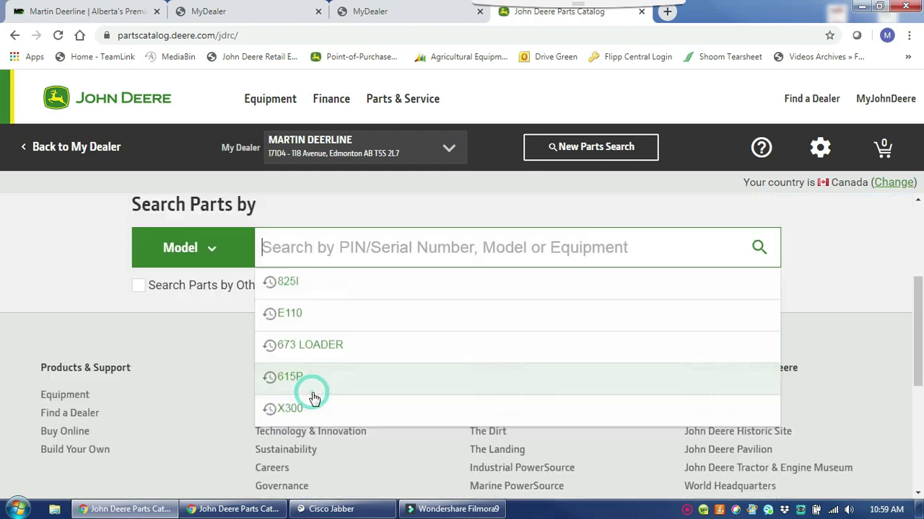
text(825)
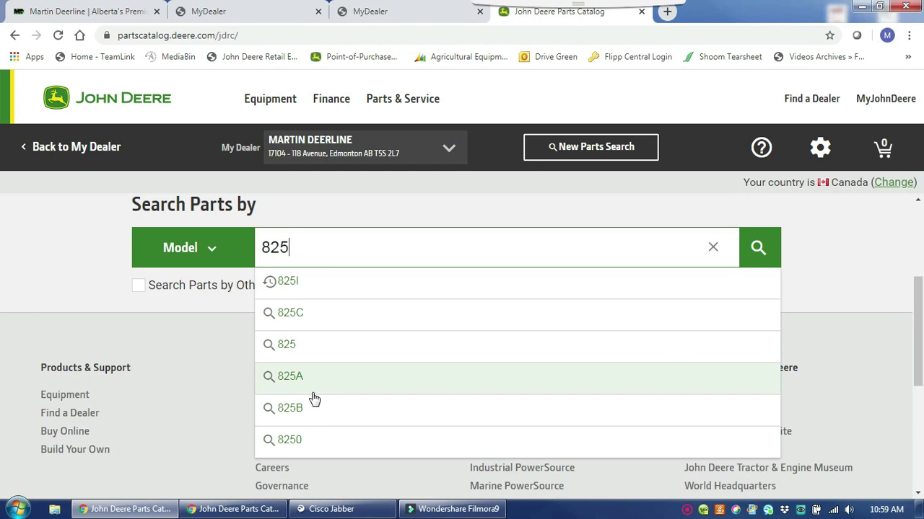
text(i)
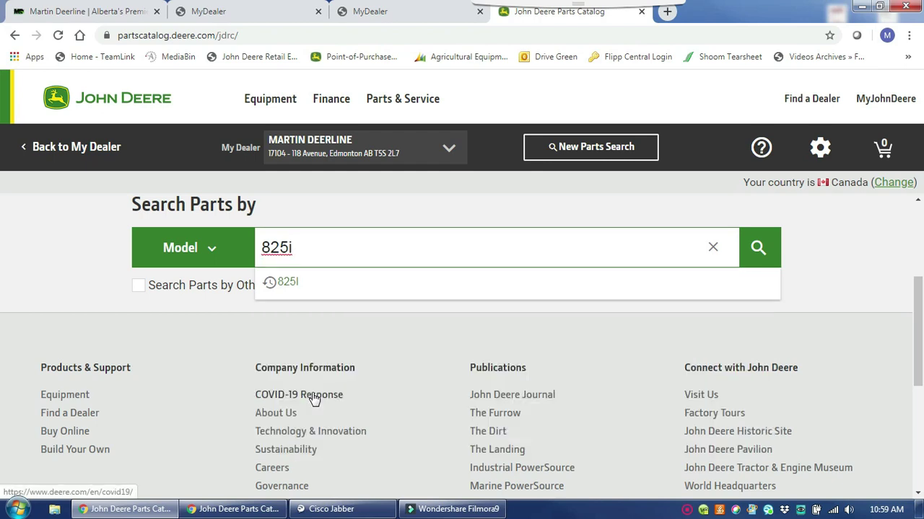
click(307, 295)
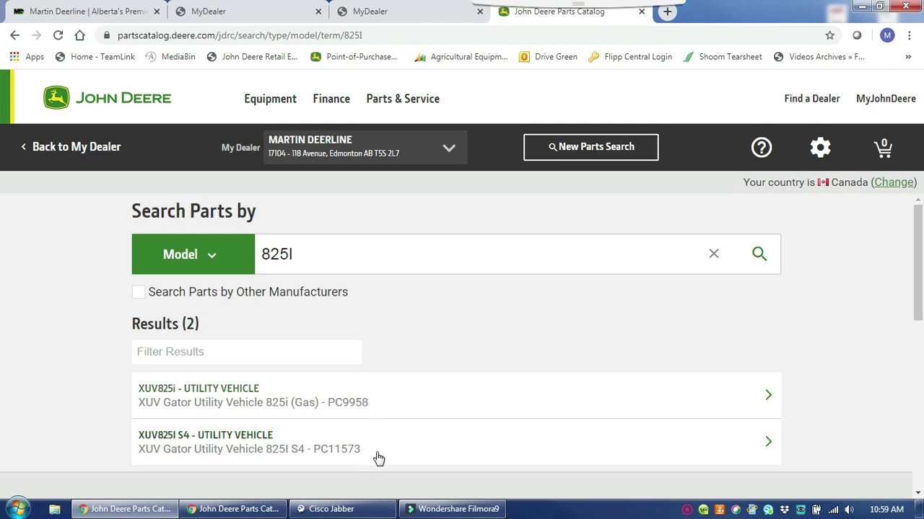
Open the XUV825i Utility Vehicle (Gas) - PC9958 entry from the search results
scroll(835, 400, down, 2)
scroll(835, 400, up, 1)
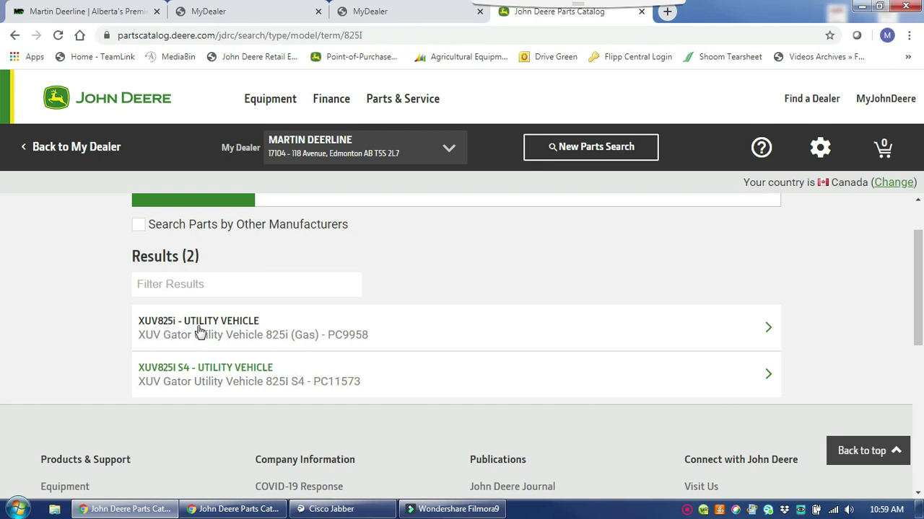
click(197, 330)
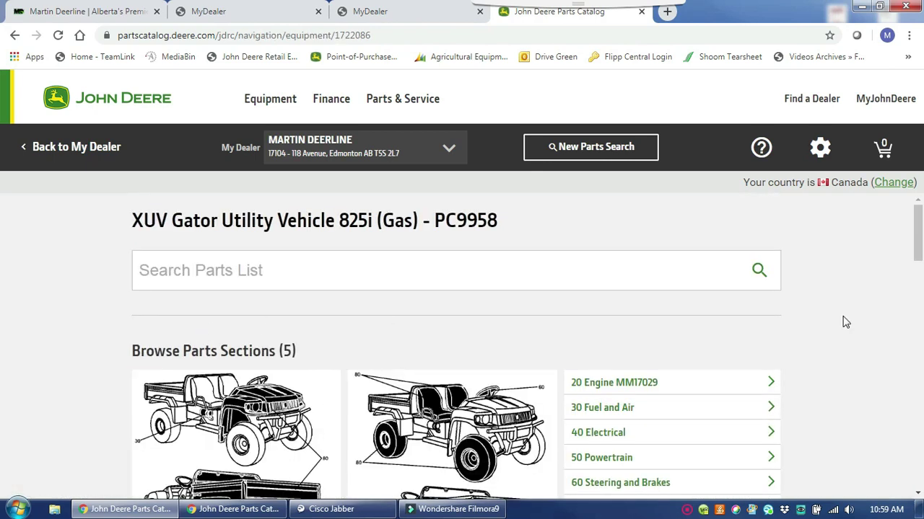
Review the Gator's parts sections and open 20 Engine MM17029
scroll(845, 322, down, 2)
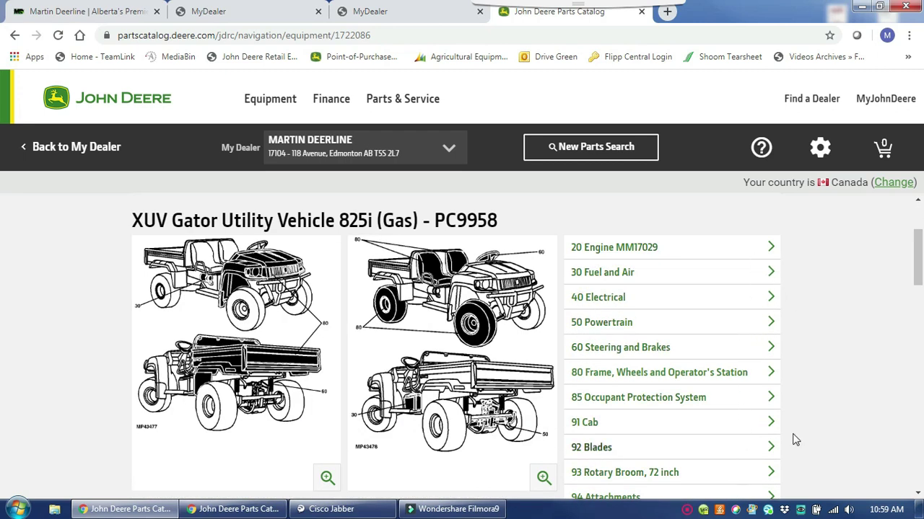
scroll(830, 421, down, 1)
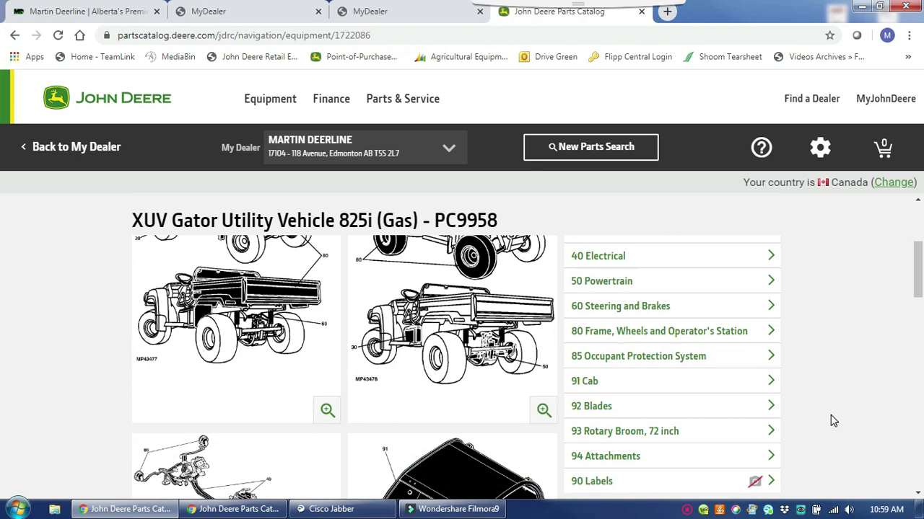
scroll(830, 421, down, 1)
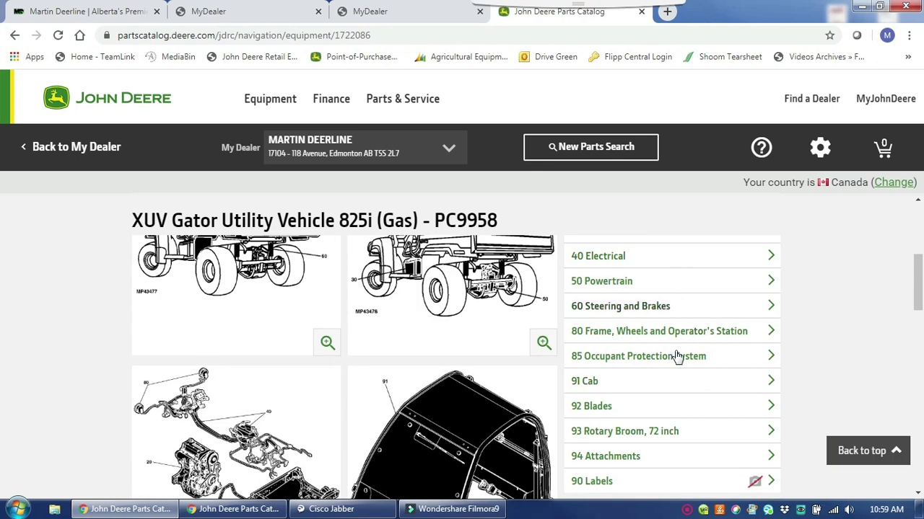
scroll(849, 381, up, 3)
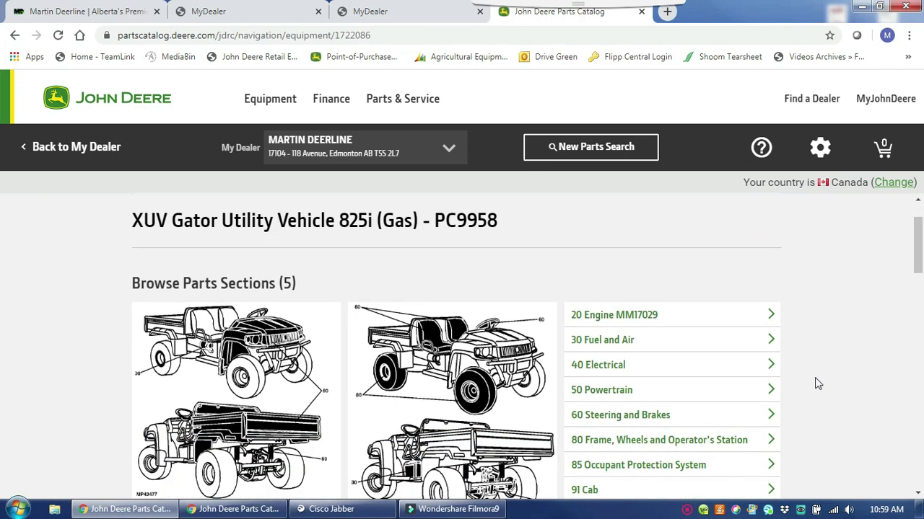
click(622, 317)
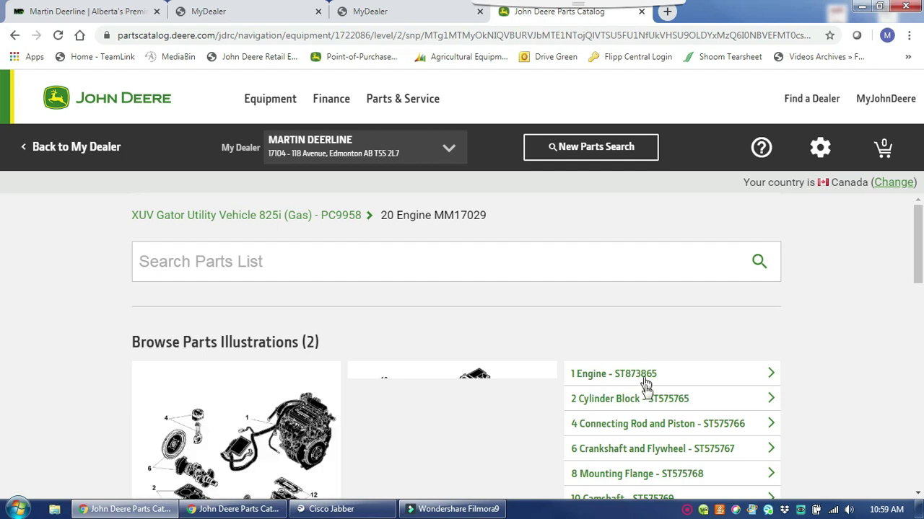
Open the Engine Oil Filter and Oil Sump - ST575771 illustration with its parts list
scroll(746, 355, down, 3)
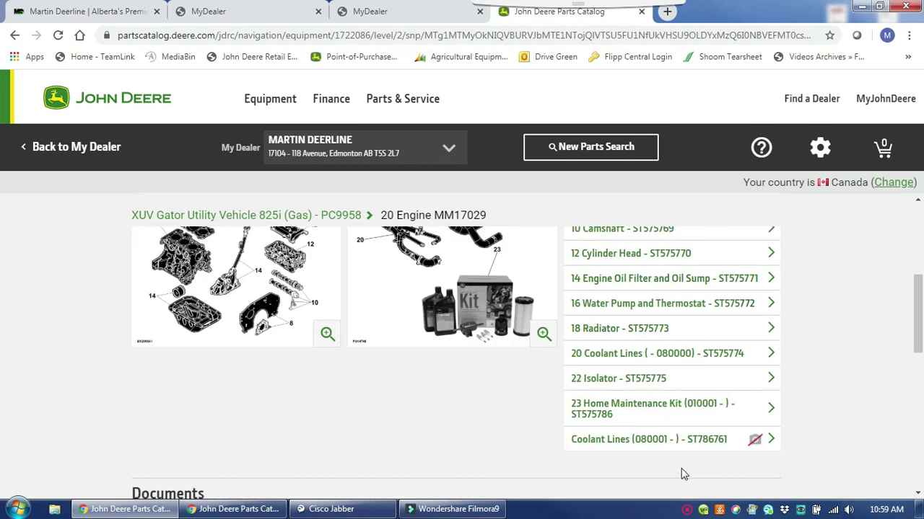
scroll(841, 373, up, 2)
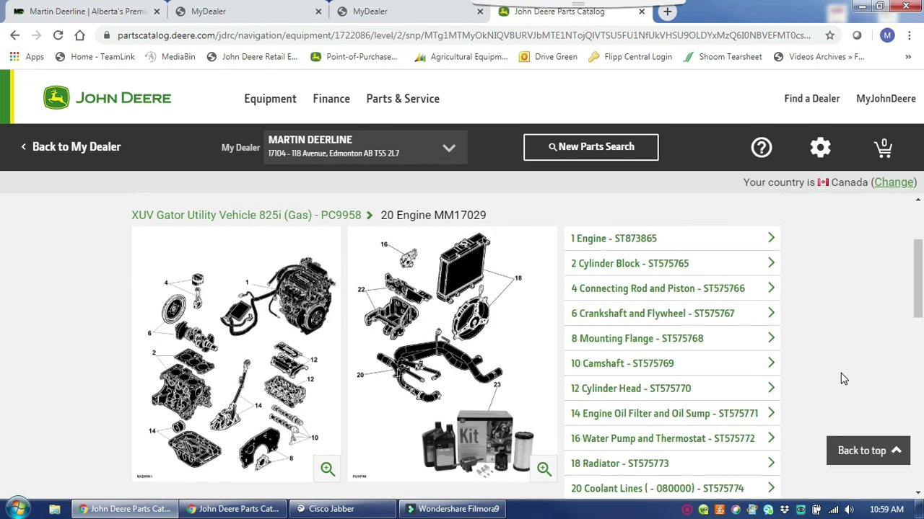
click(667, 418)
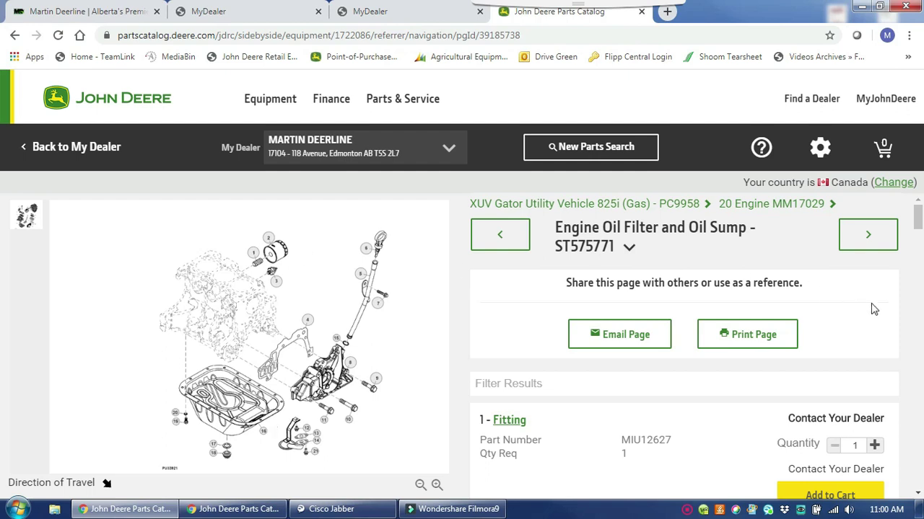
Find the Oil Filter, part number AM107423, in the parts list and add one to the cart
scroll(873, 309, down, 3)
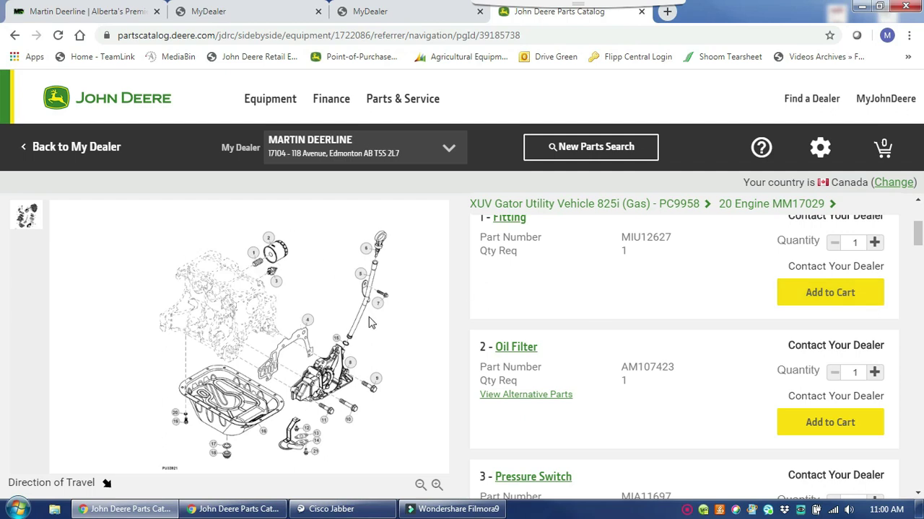
scroll(613, 326, down, 7)
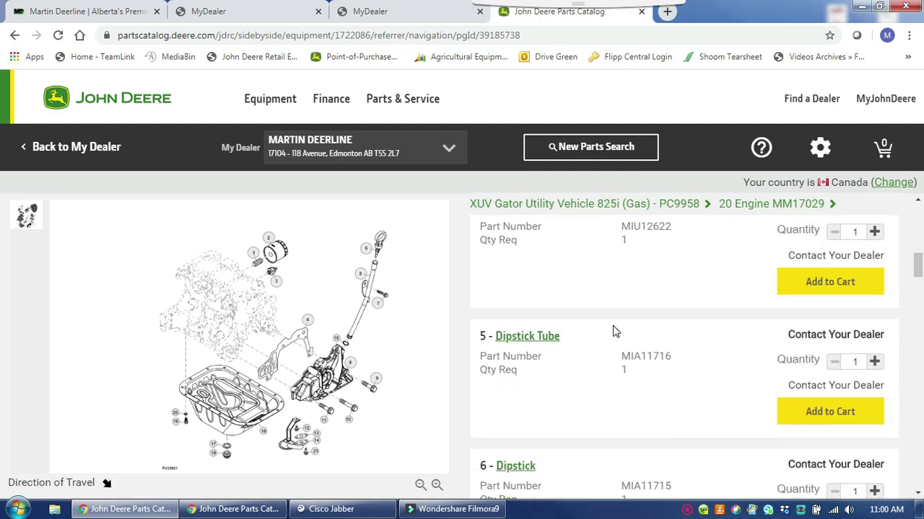
scroll(612, 326, up, 9)
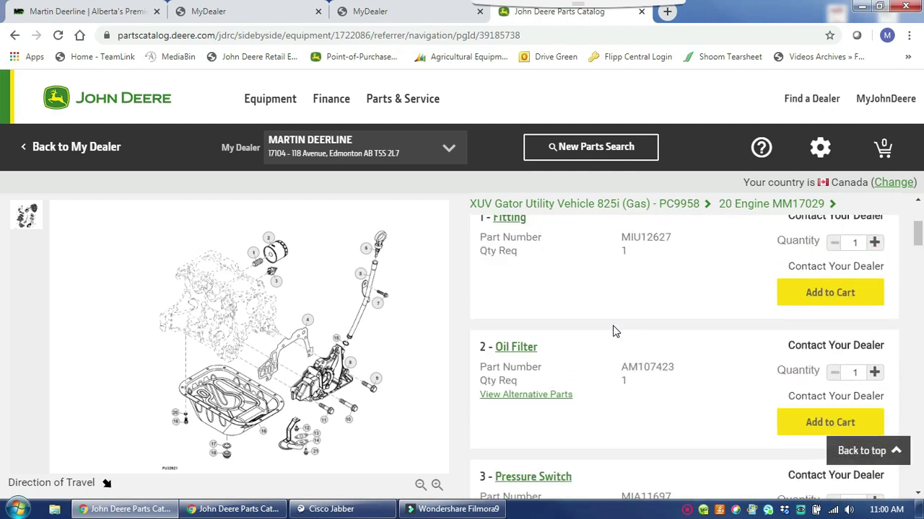
scroll(612, 326, up, 2)
scroll(613, 329, down, 5)
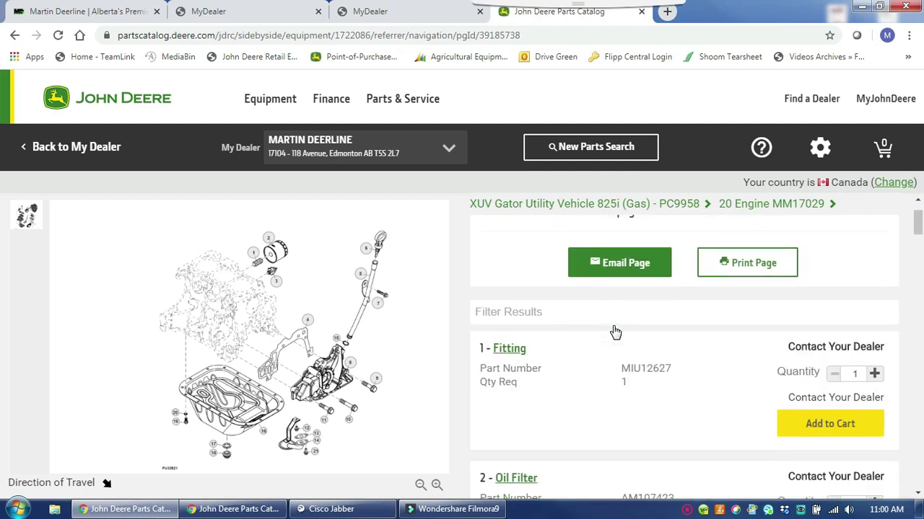
scroll(612, 330, up, 2)
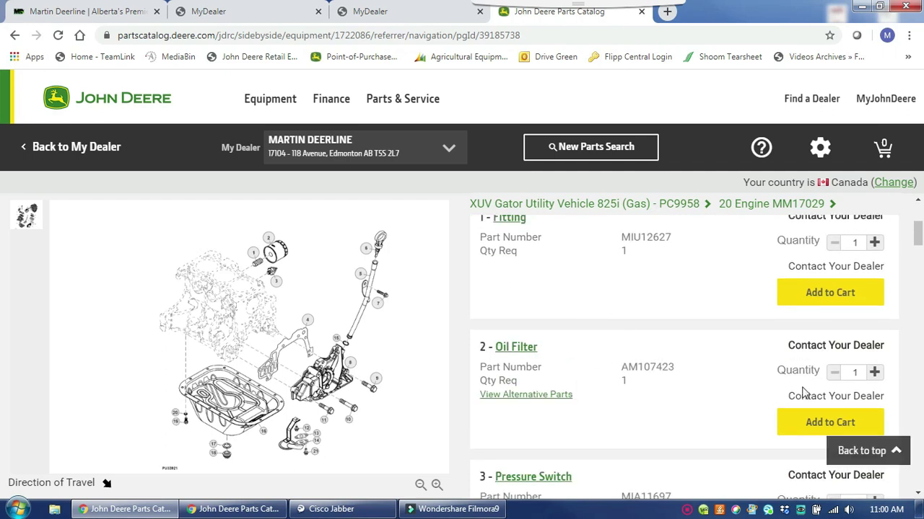
click(817, 426)
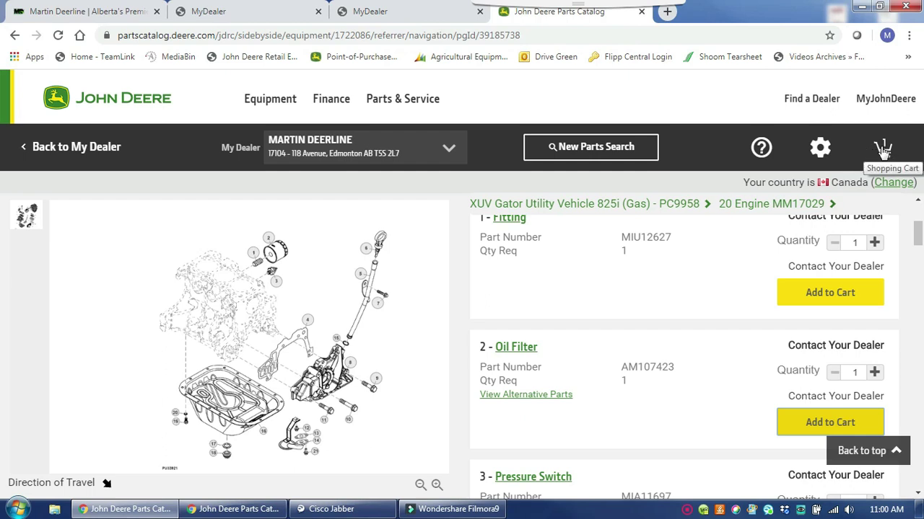
Open the parts catalog shopping cart and proceed to checkout with the oil filter
click(883, 149)
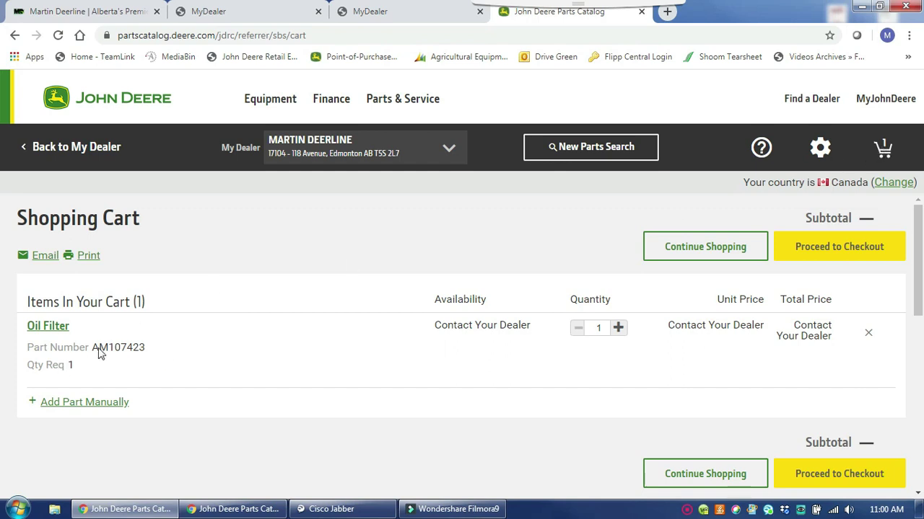
click(842, 476)
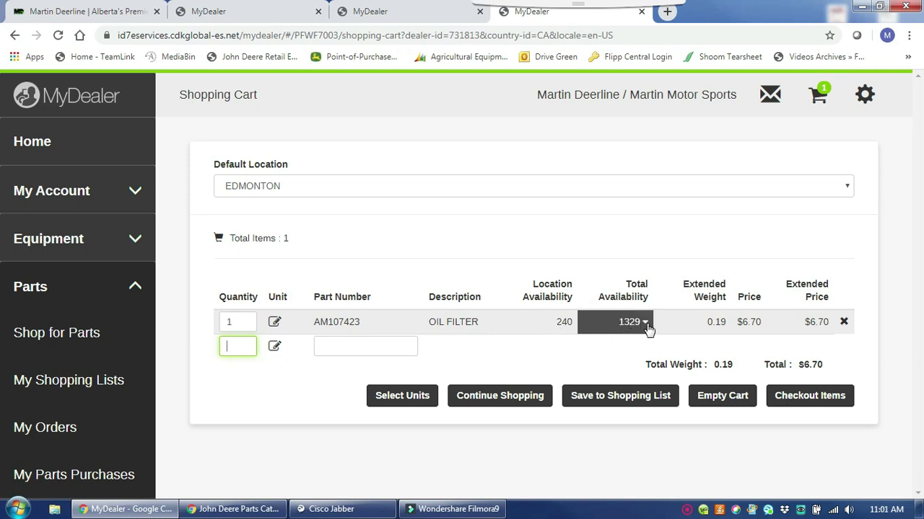
Check the oil filter's total availability broken down by dealer location, and close the breakdown
click(647, 326)
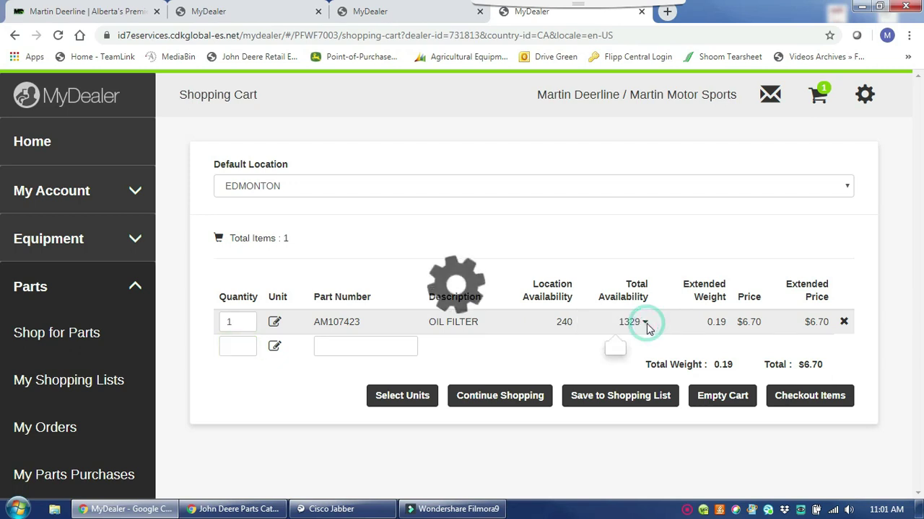
scroll(647, 326, down, 3)
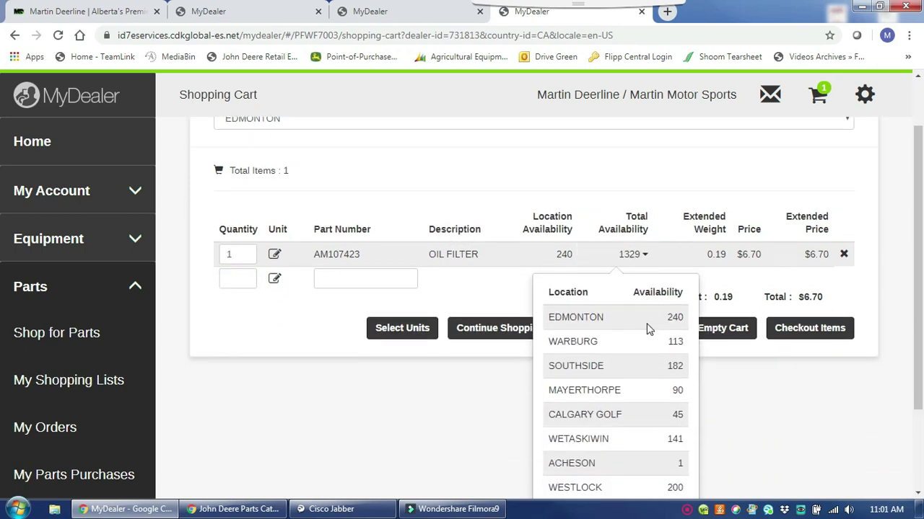
scroll(646, 329, up, 2)
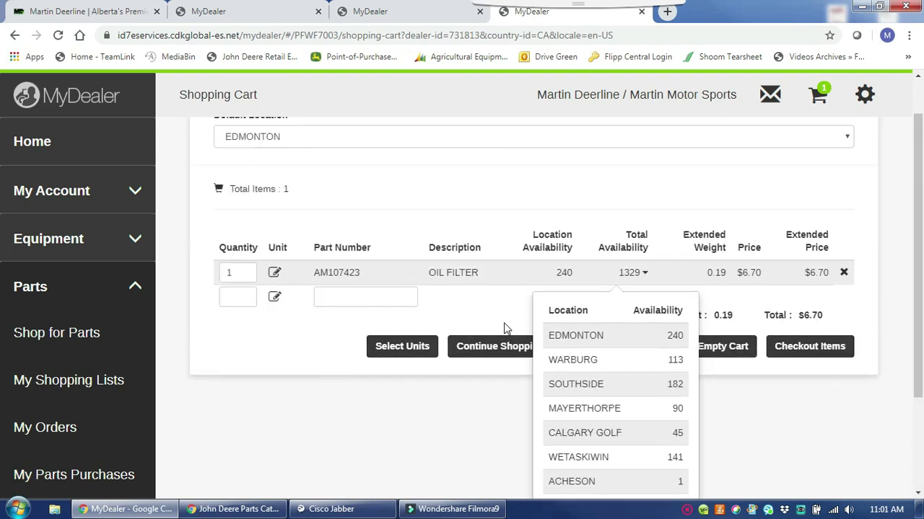
click(502, 315)
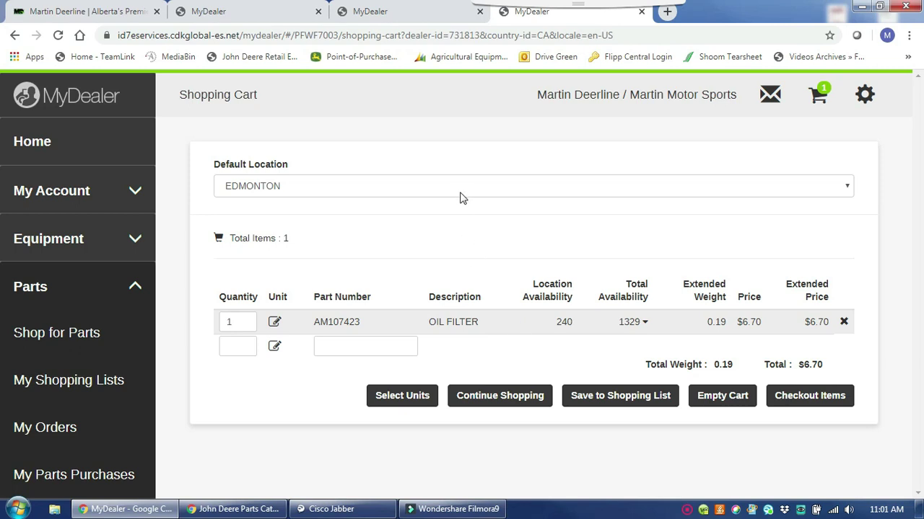
Check out the cart items and go through the order details to the billing and shipping information
click(814, 407)
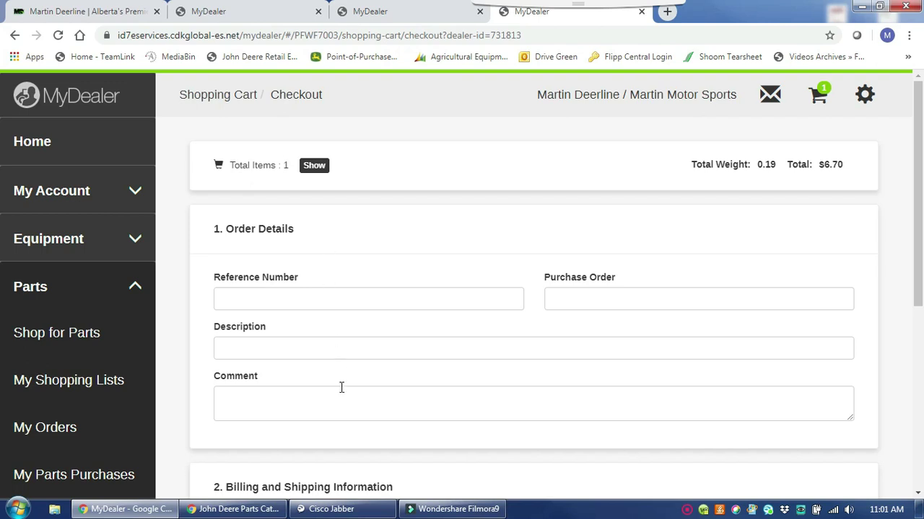
scroll(340, 390, down, 3)
scroll(343, 393, down, 2)
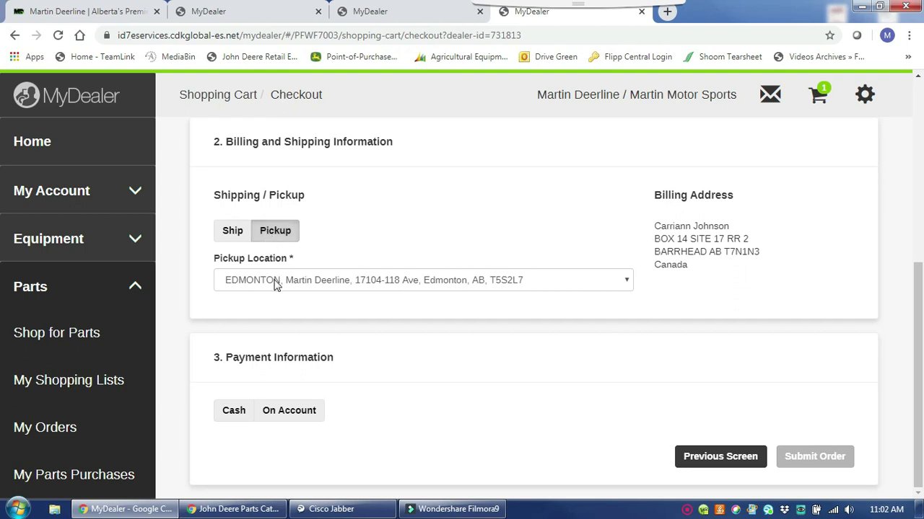
View the Ship delivery option, switch back to Pickup at the Edmonton location, and choose Cash as the payment method
click(235, 232)
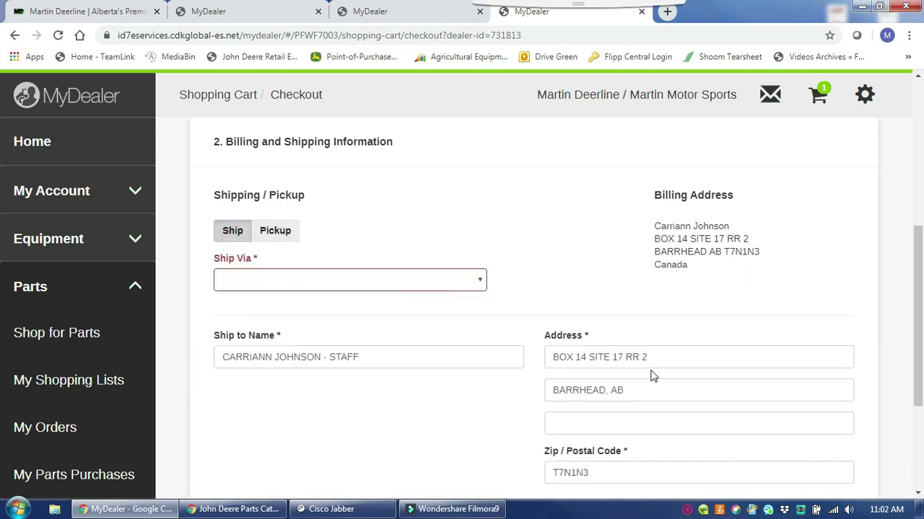
click(269, 238)
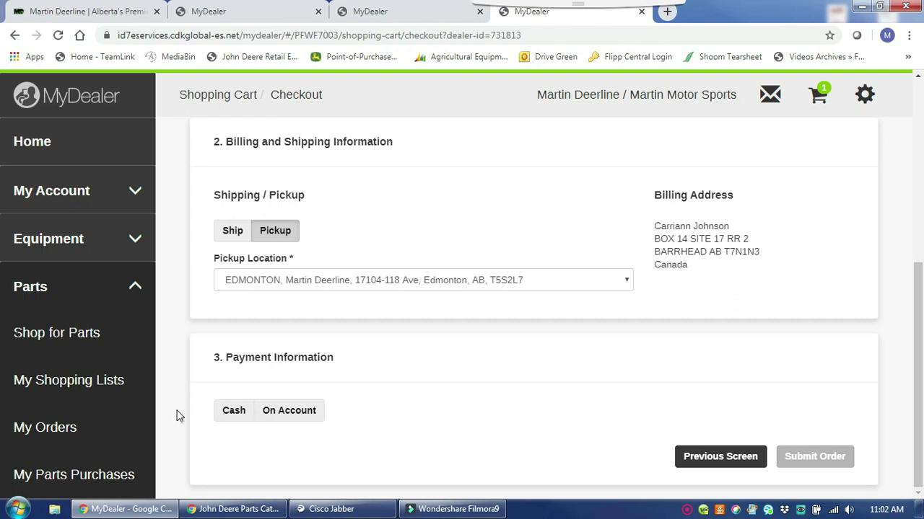
click(231, 416)
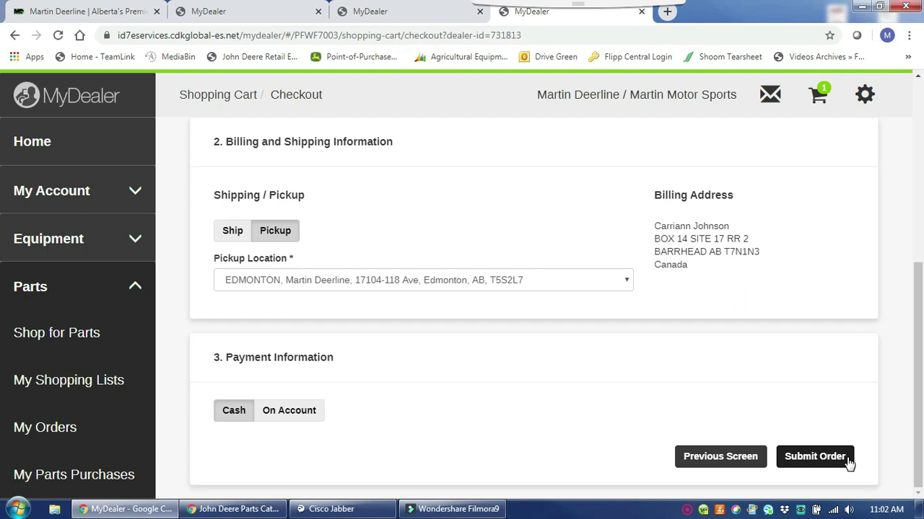
scroll(843, 435, up, 5)
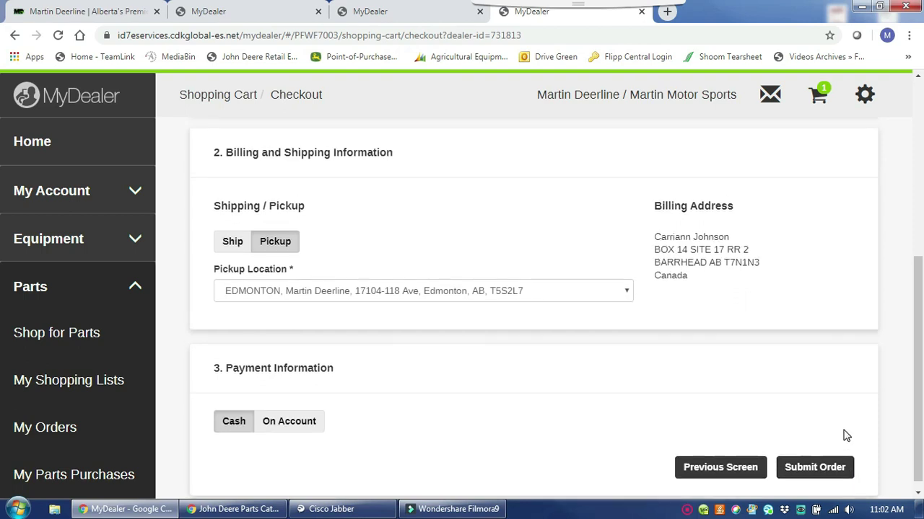